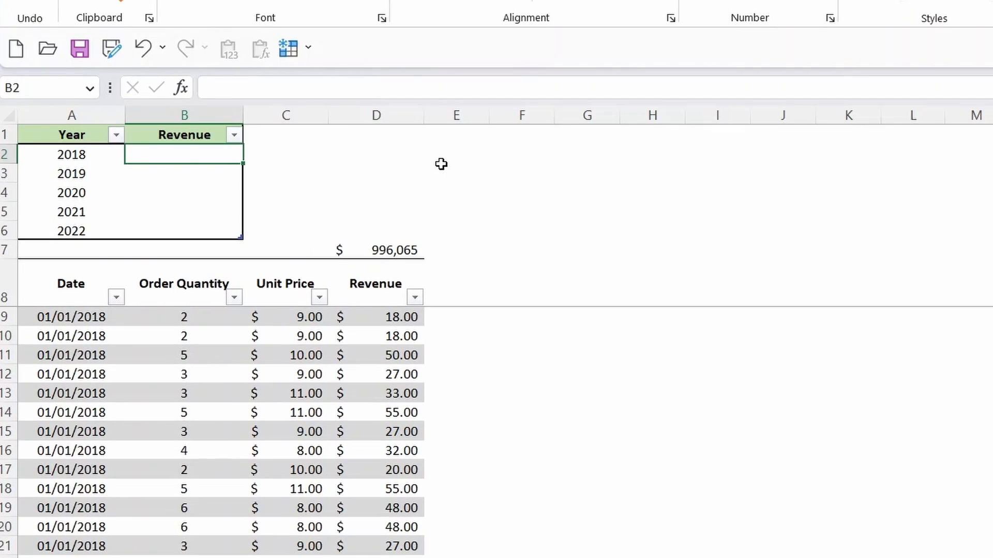
- Start a SUMIFS formula in B2 with Sales[Revenue] as the sum range and Sales[Date] as the first criteria range
{"action": "type", "text": "="}
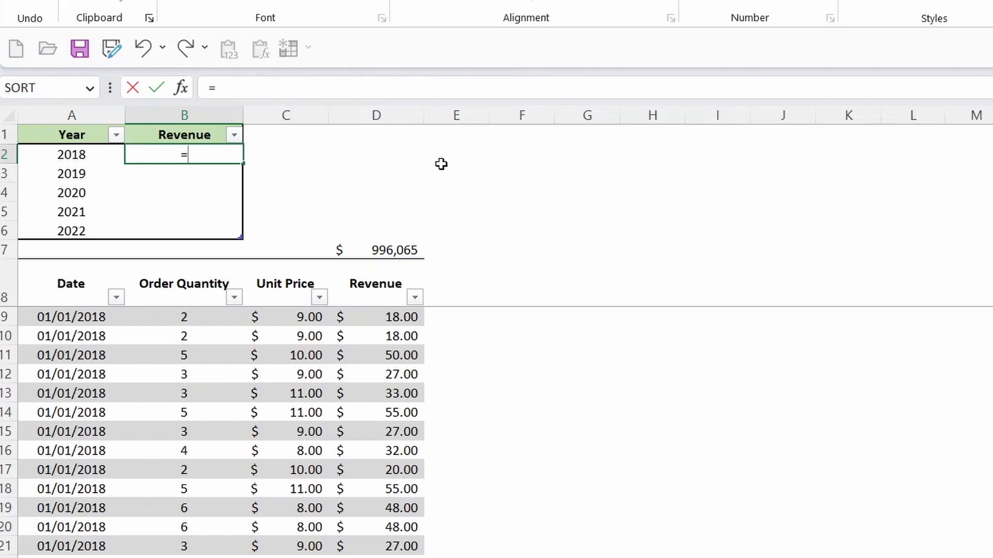
{"action": "type", "text": "sumifs"}
{"action": "key", "text": "Tab"}
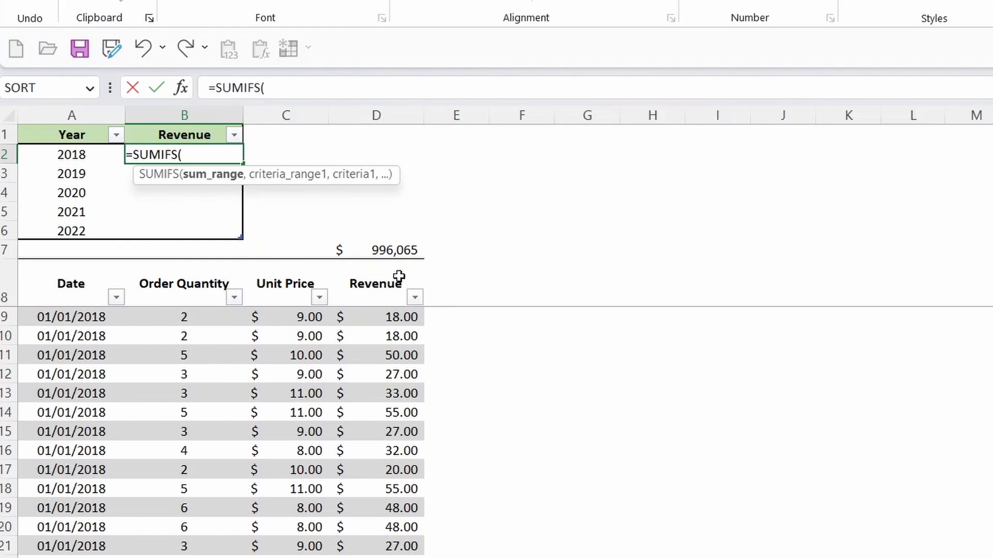
{"action": "left_click", "coordinate": [388, 262]}
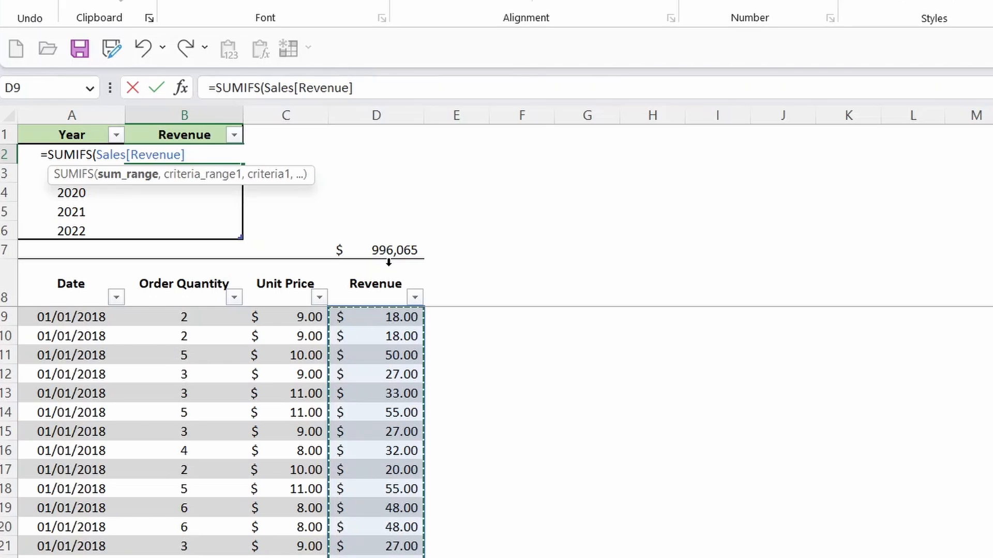
{"action": "type", "text": ","}
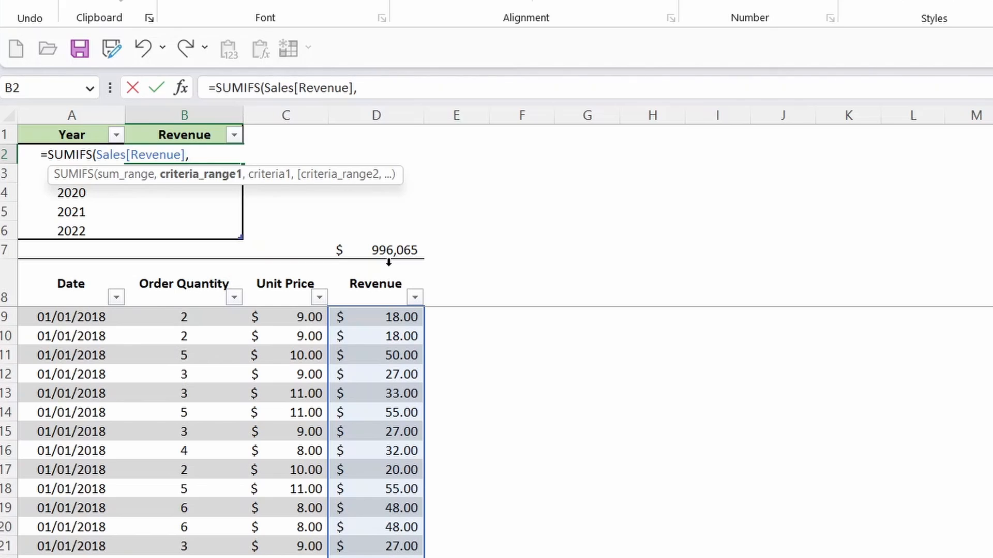
{"action": "left_click", "coordinate": [55, 266]}
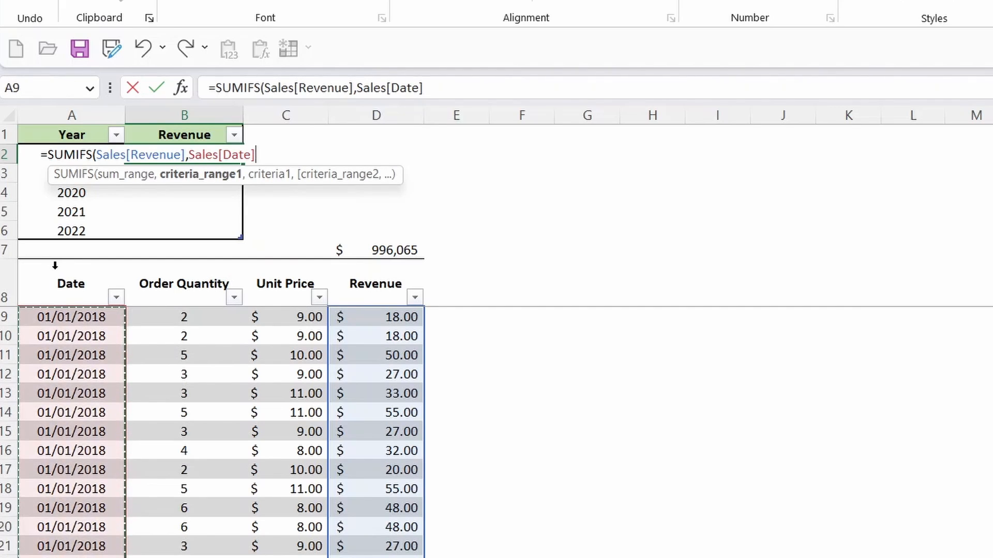
{"action": "type", "text": ","}
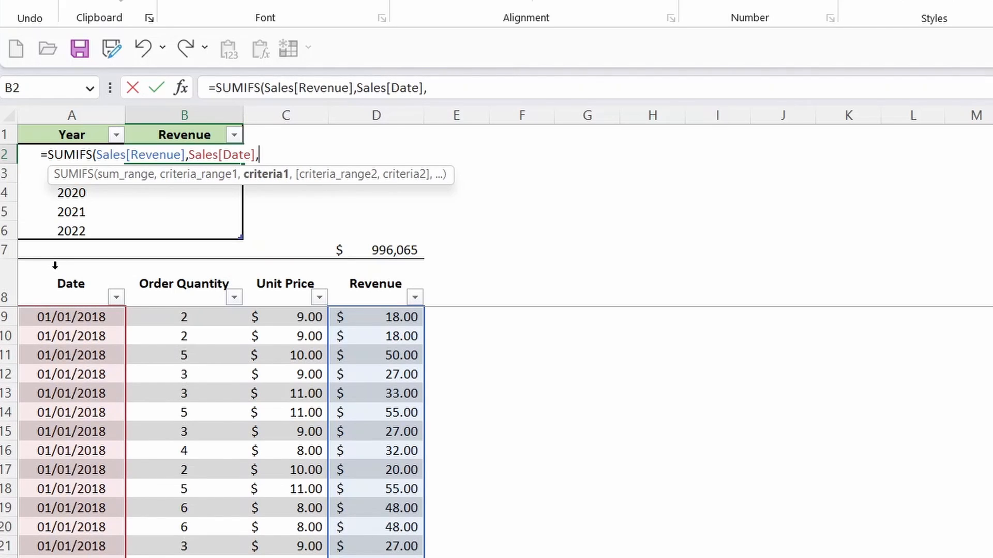
{"action": "type", "text": "\">=\"&date"}
{"action": "key", "text": "Tab"}
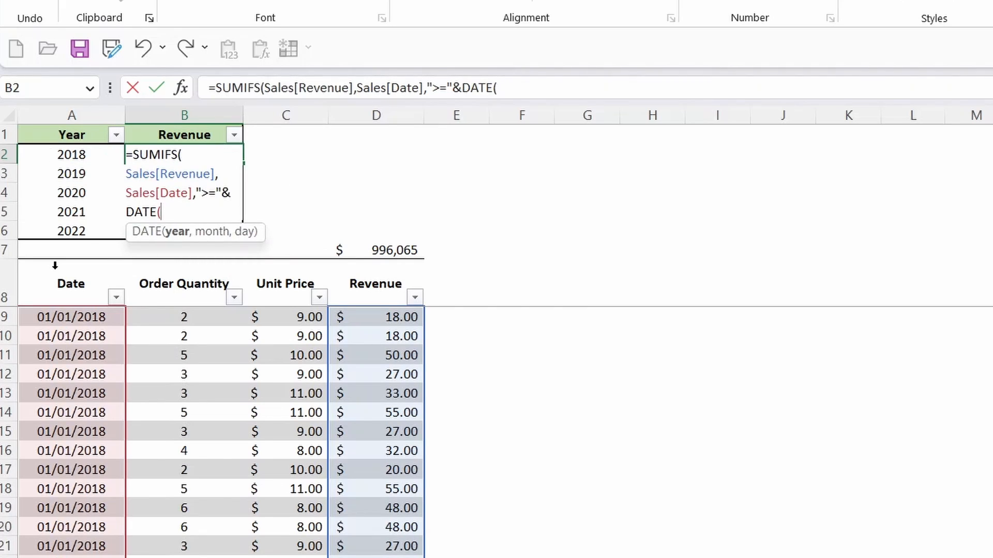
{"action": "key", "text": "Left"}
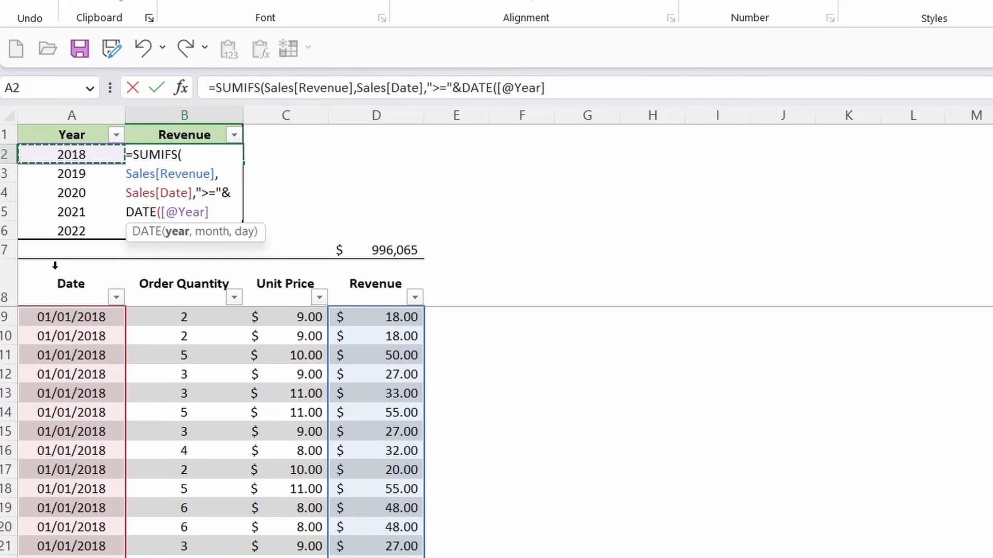
{"action": "type", "text": ",1,1)"}
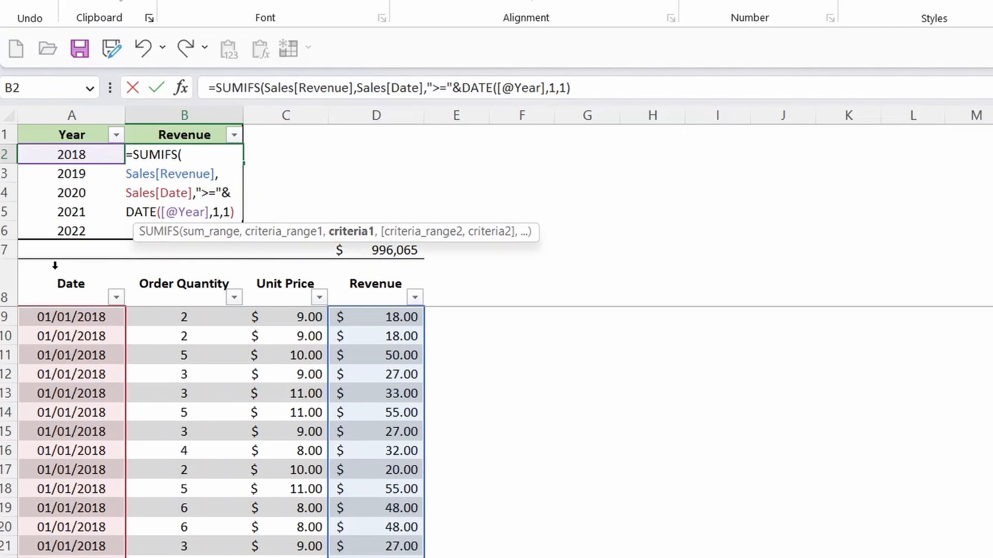
{"action": "type", "text": ","}
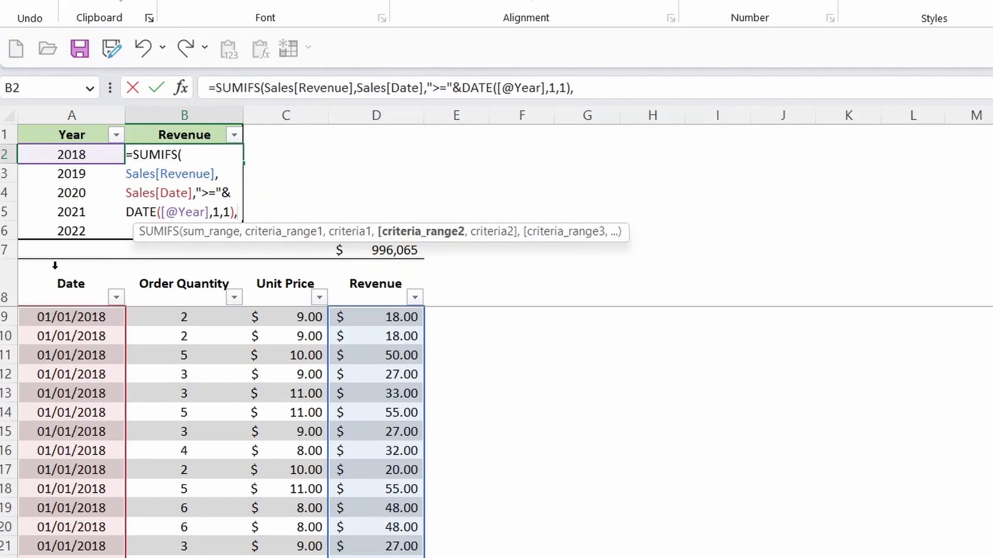
{"action": "left_click", "coordinate": [55, 266]}
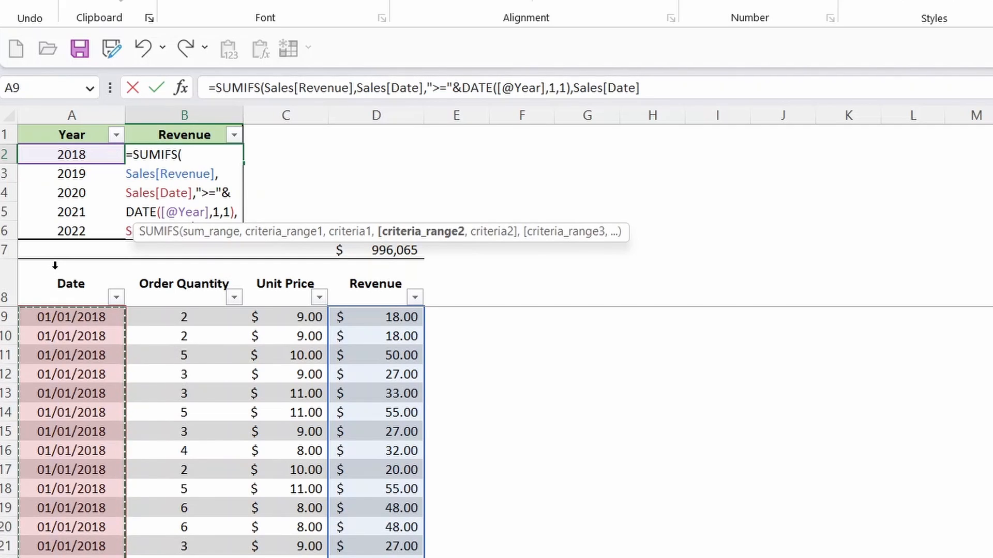
{"action": "type", "text": ","}
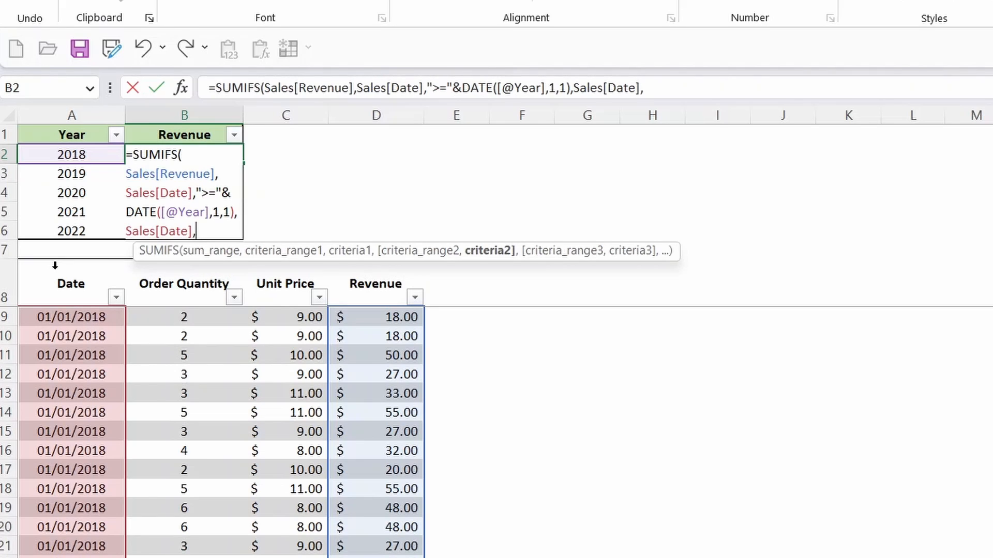
{"action": "type", "text": "\"<=\"&"}
{"action": "key", "text": "alt+Return"}
{"action": "type", "text": "date"}
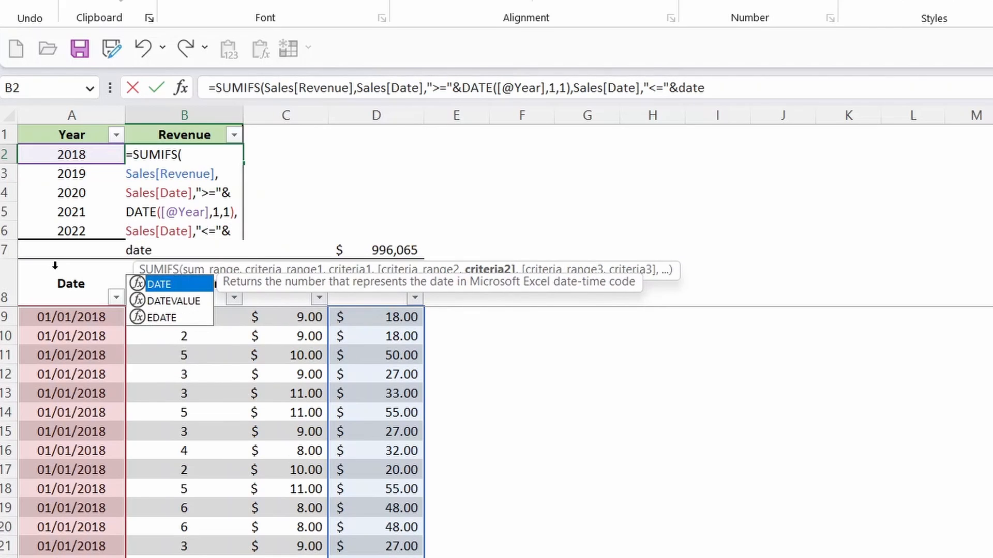
{"action": "key", "text": "Tab"}
{"action": "key", "text": "Left"}
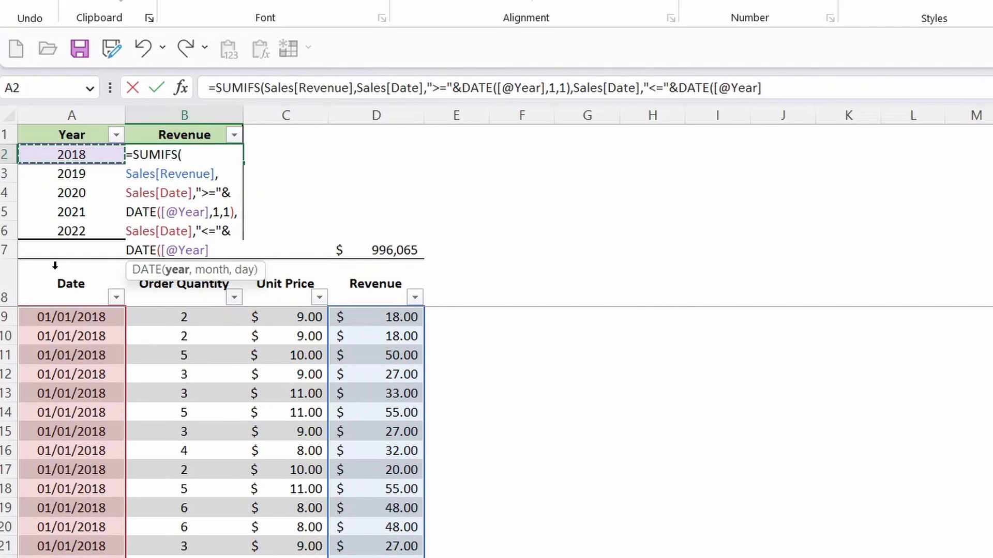
{"action": "type", "text": ","}
{"action": "type", "text": "12"}
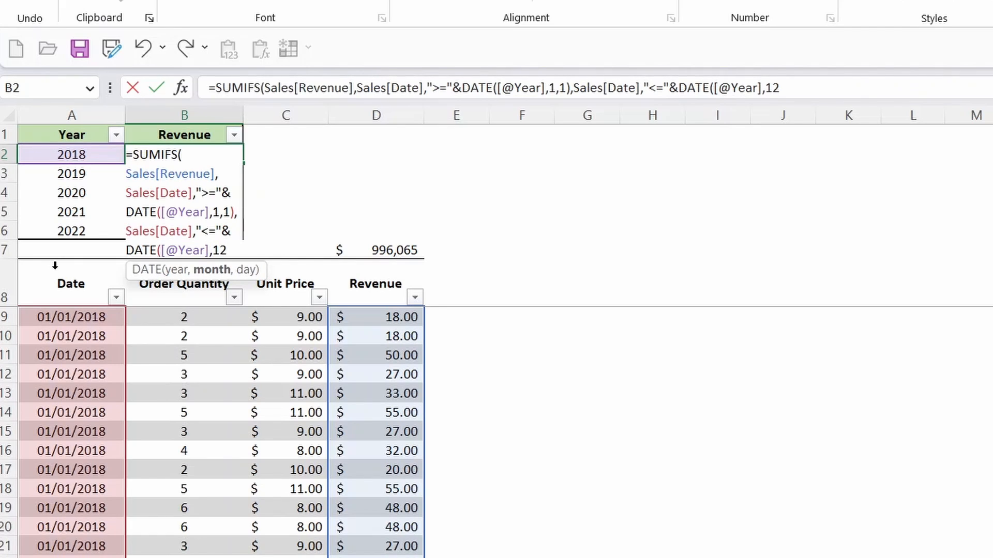
{"action": "type", "text": ",31))"}
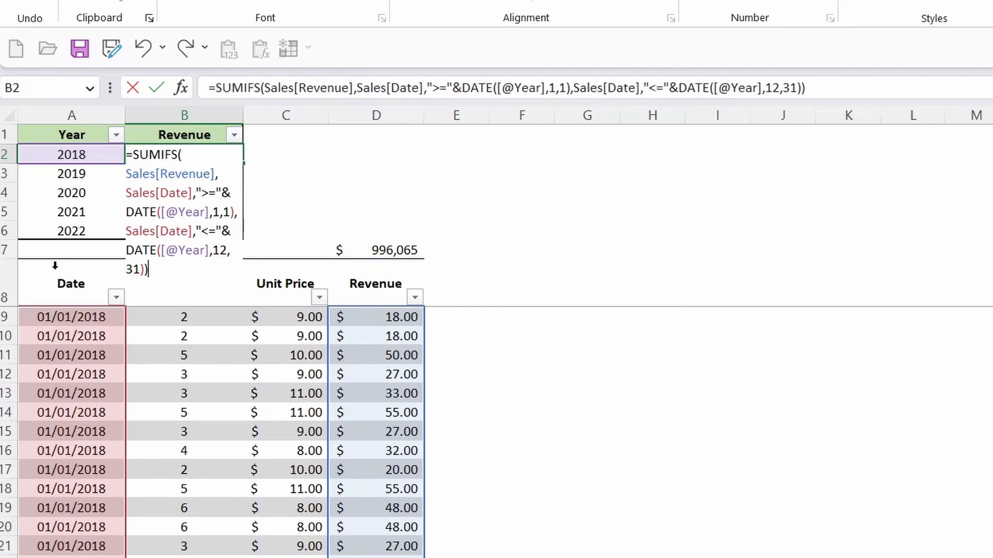
{"action": "key", "text": "Return"}
{"action": "key", "text": "Down"}
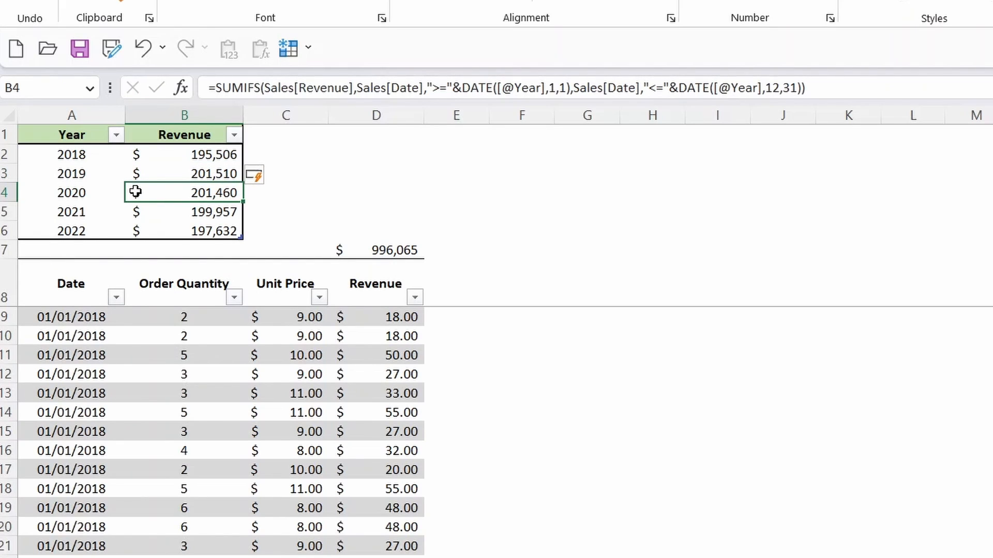
- Filter the sales table's Date column to show only 2020
{"action": "left_click", "coordinate": [115, 298]}
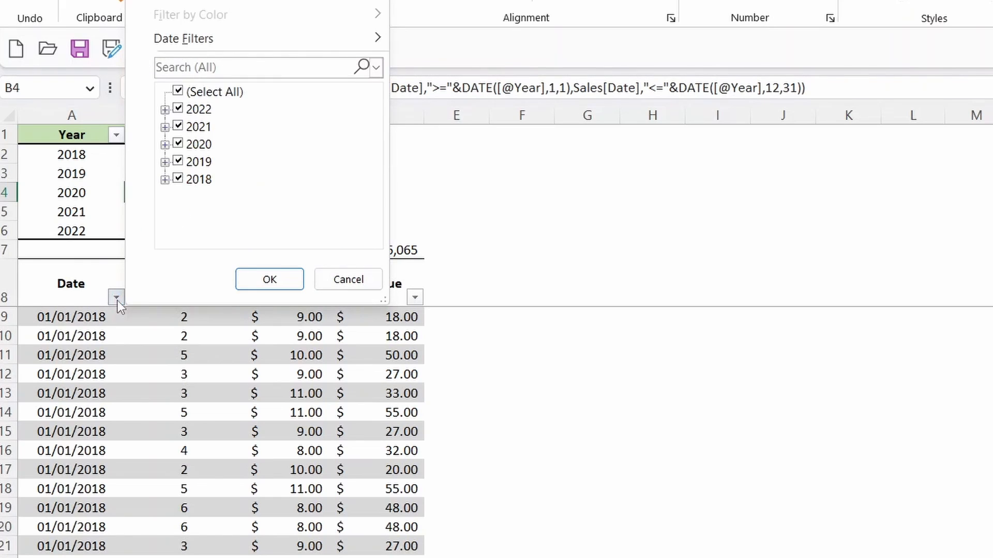
{"action": "left_click", "coordinate": [197, 92]}
{"action": "left_click", "coordinate": [199, 144]}
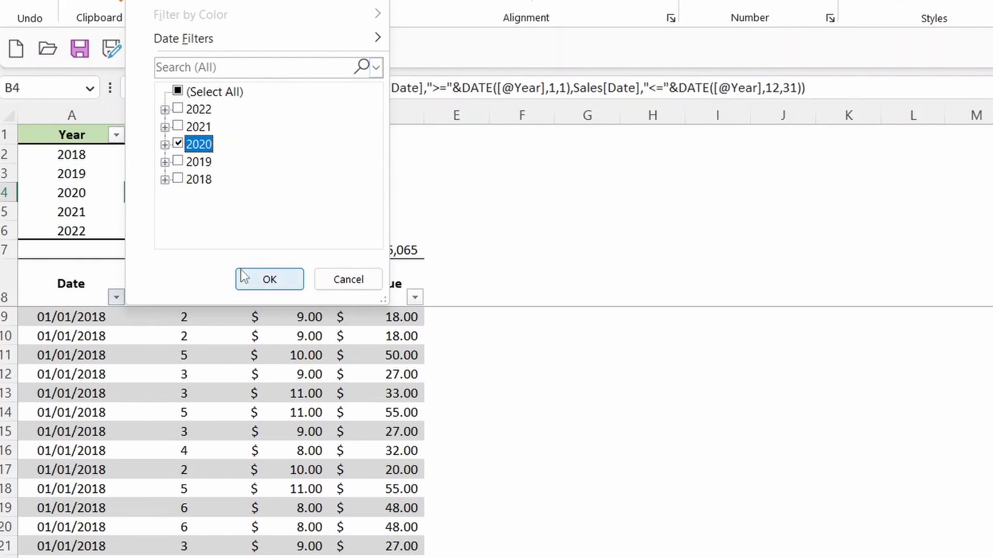
{"action": "left_click", "coordinate": [256, 284]}
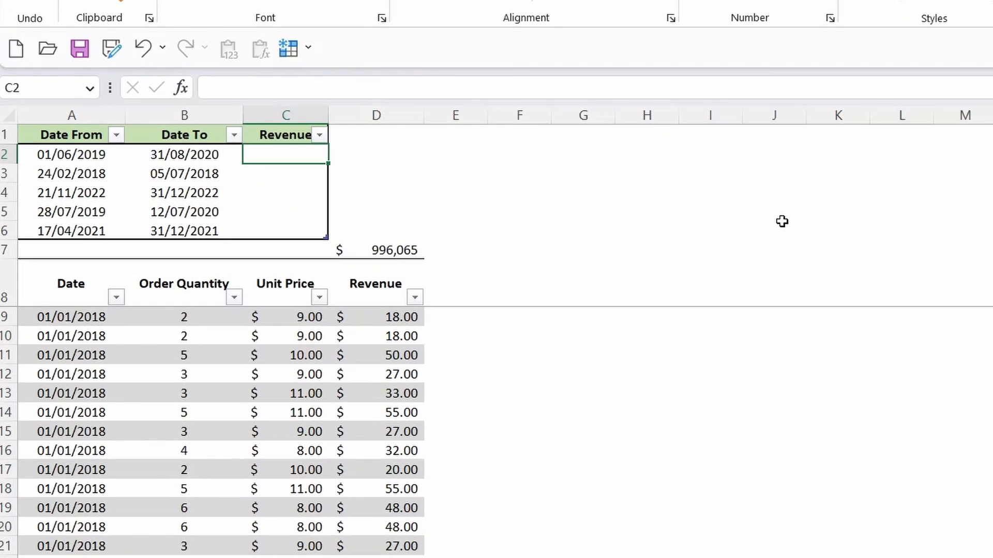
- In C2 of the Date From/Date To table, start a SUMIFS formula summing Sales4[Revenue] with Sales4[Date] as the first criteria range
{"action": "type", "text": "=sumifs"}
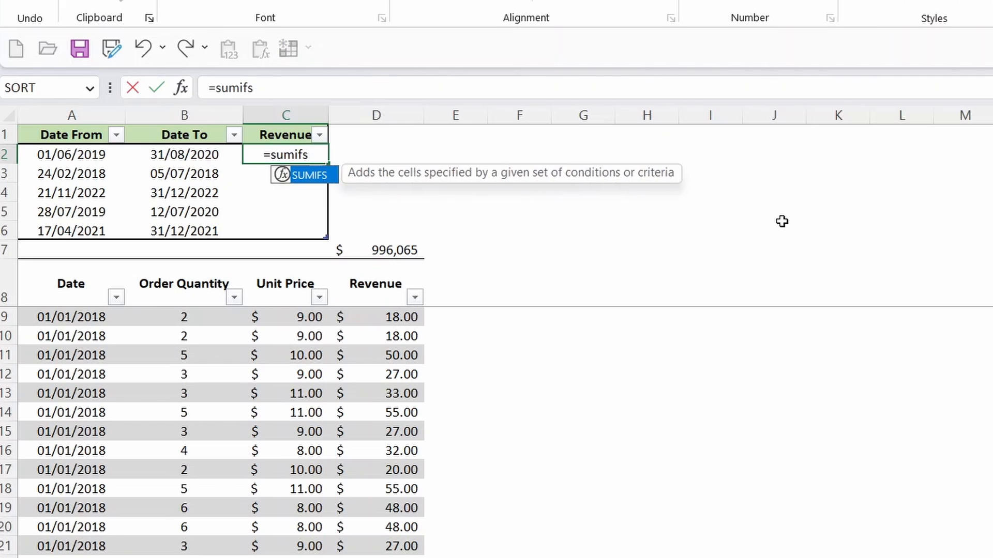
{"action": "key", "text": "Tab"}
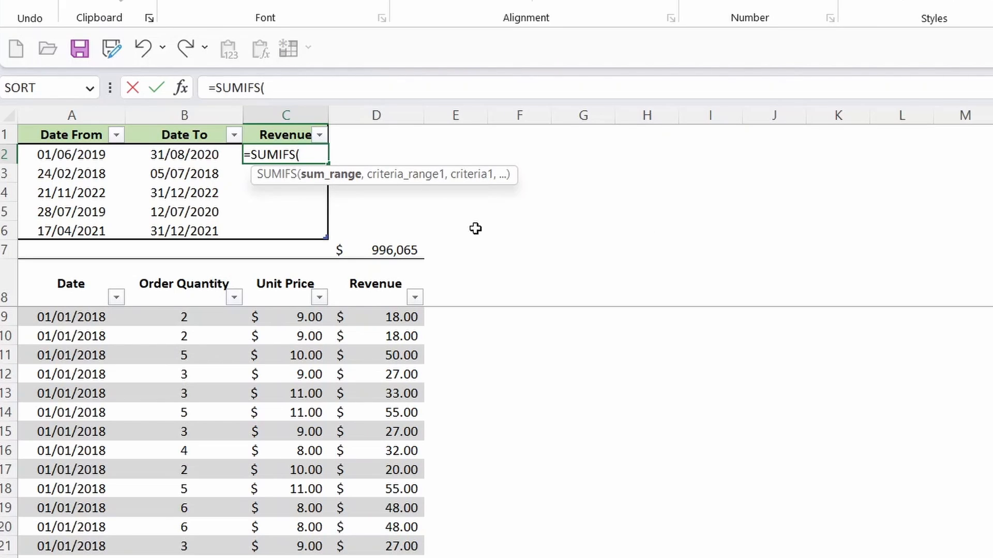
{"action": "left_click", "coordinate": [382, 264]}
{"action": "type", "text": ","}
{"action": "left_click", "coordinate": [65, 262]}
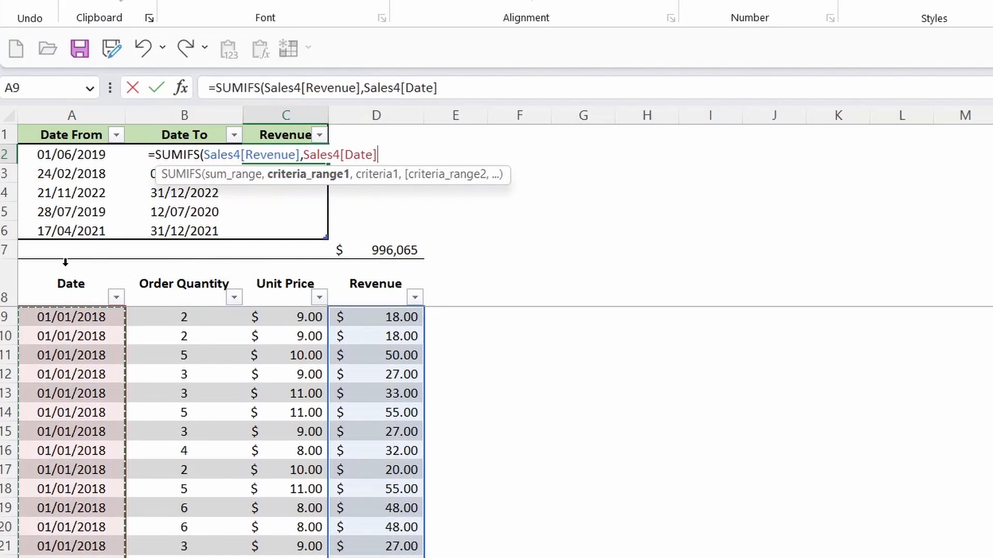
{"action": "type", "text": ","}
- Add the start-date criterion ">="&[@[Date From]] to the C2 formula
{"action": "type", "text": "\">="}
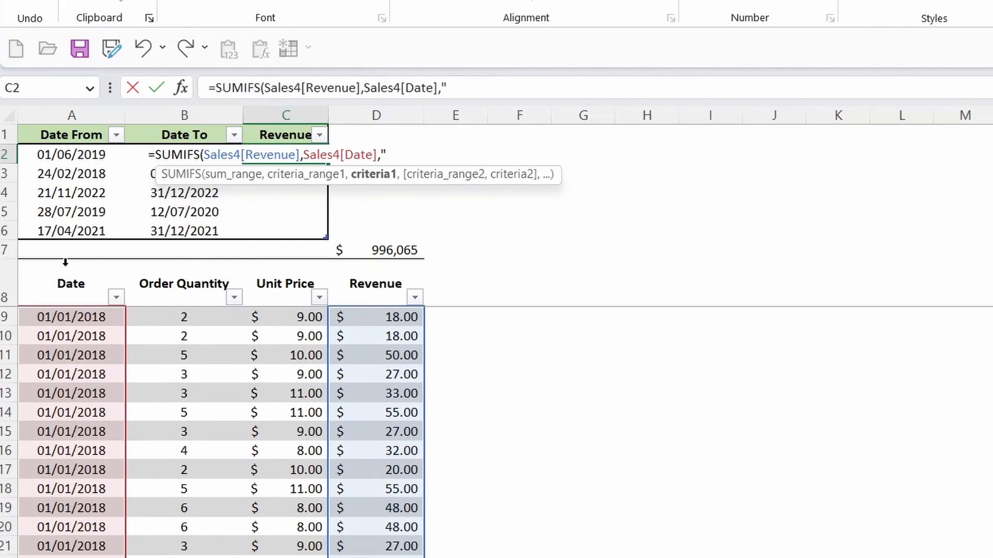
{"action": "type", "text": "\"&"}
{"action": "key", "text": "Left"}
{"action": "key", "text": "Left"}
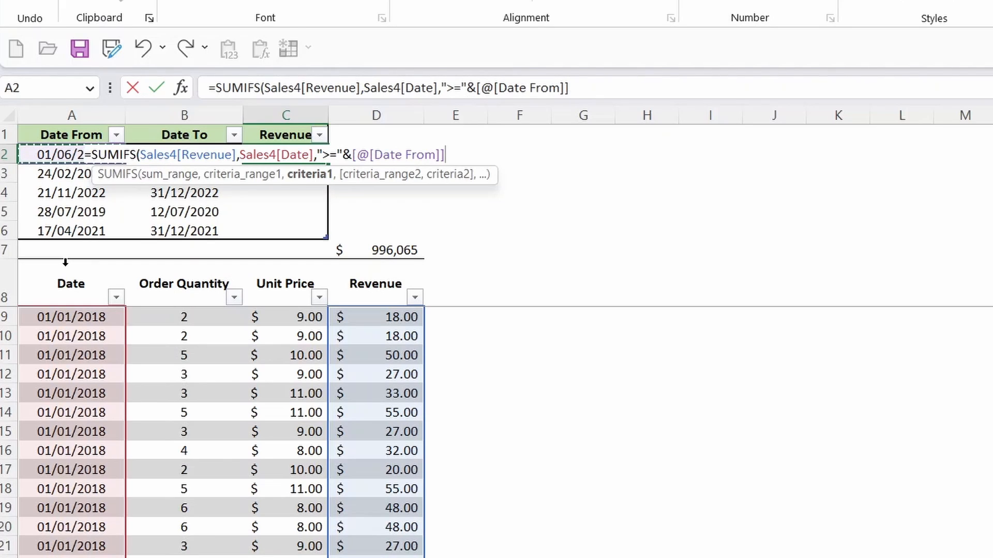
{"action": "type", "text": ","}
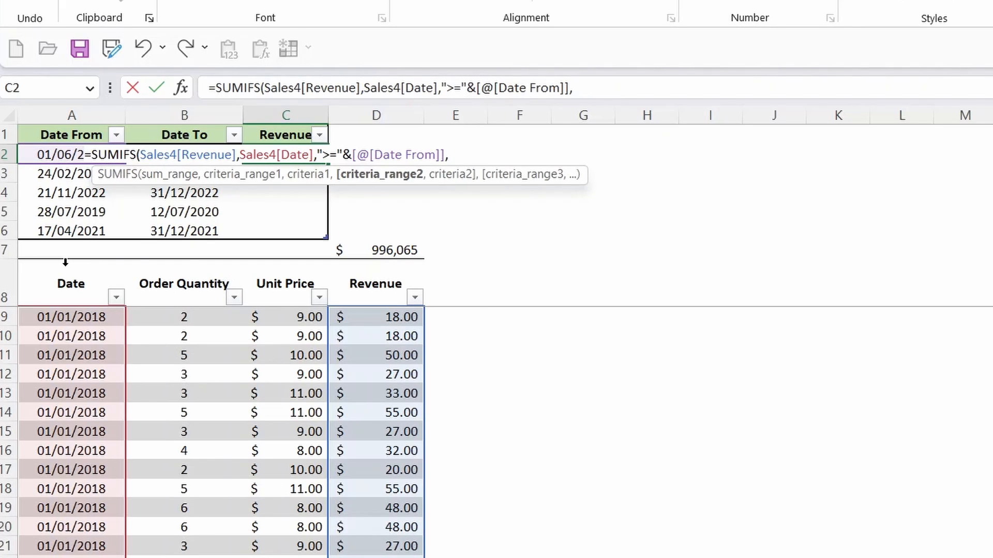
- Add Sales4[Date] as the second criteria range with criterion "<="&[@[Date To]], and close and enter the C2 formula
{"action": "left_click", "coordinate": [66, 263]}
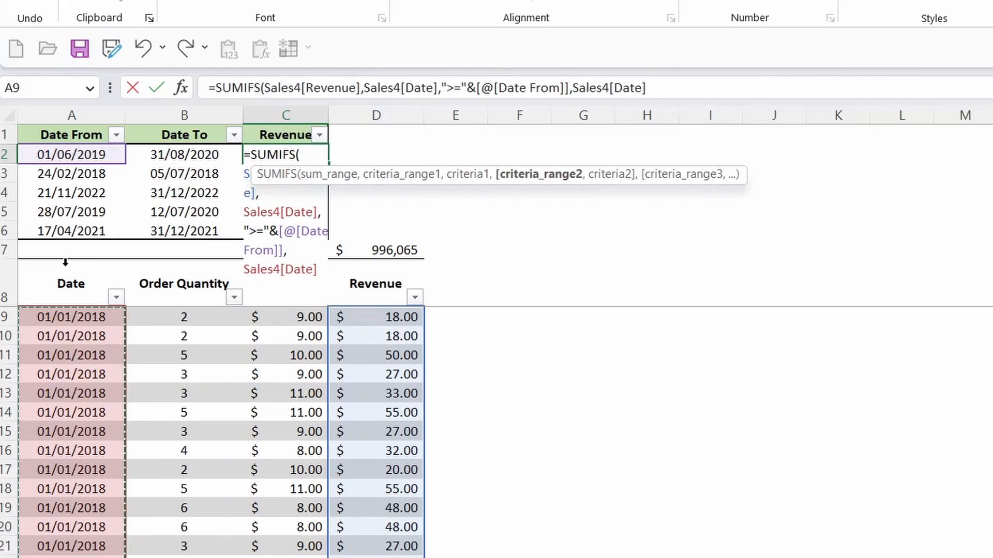
{"action": "type", "text": ",\"<=\"&"}
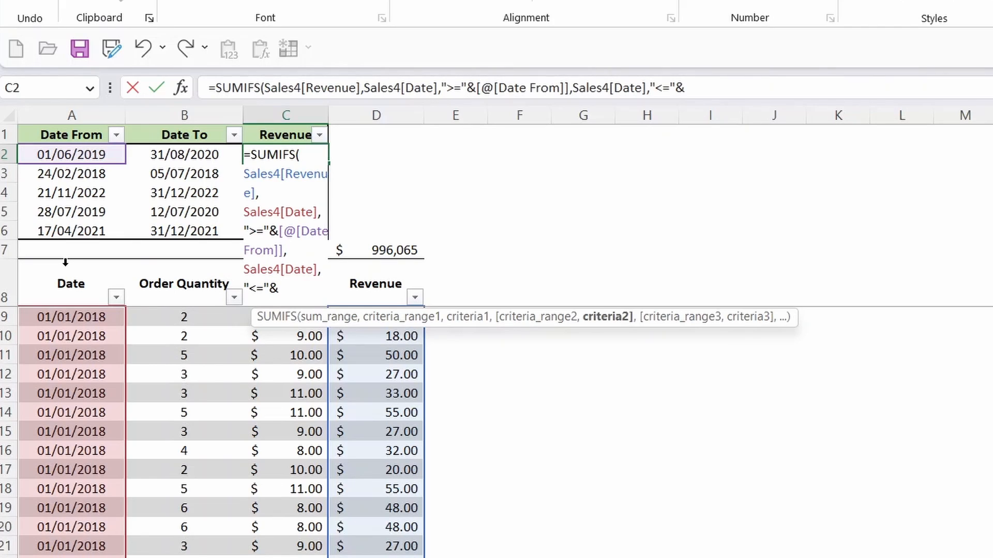
{"action": "key", "text": "Left"}
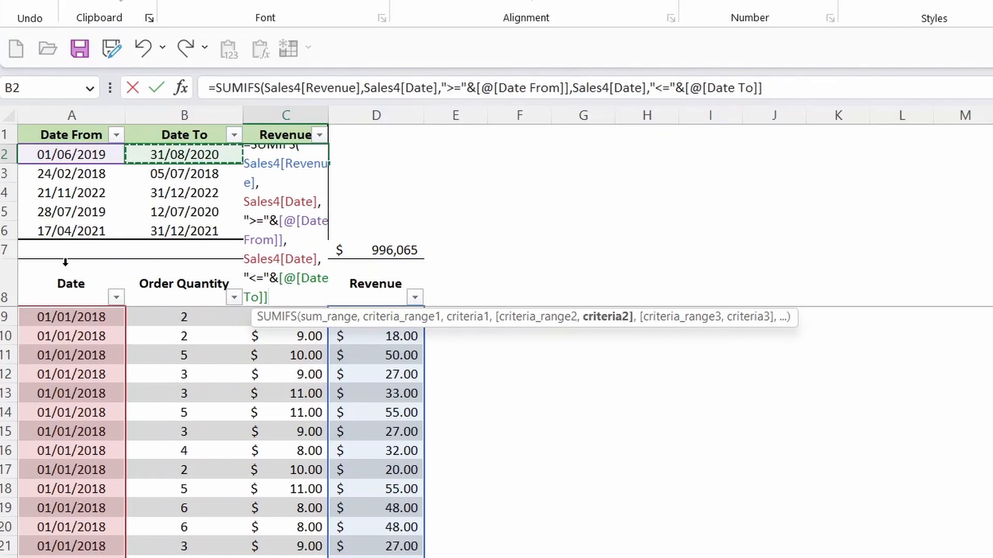
{"action": "type", "text": ")"}
{"action": "key", "text": "Return"}
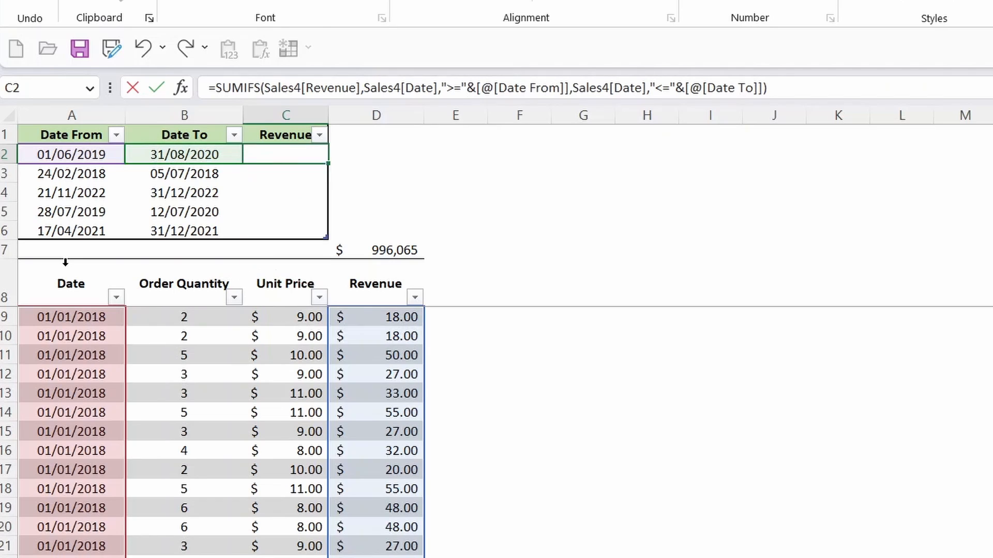